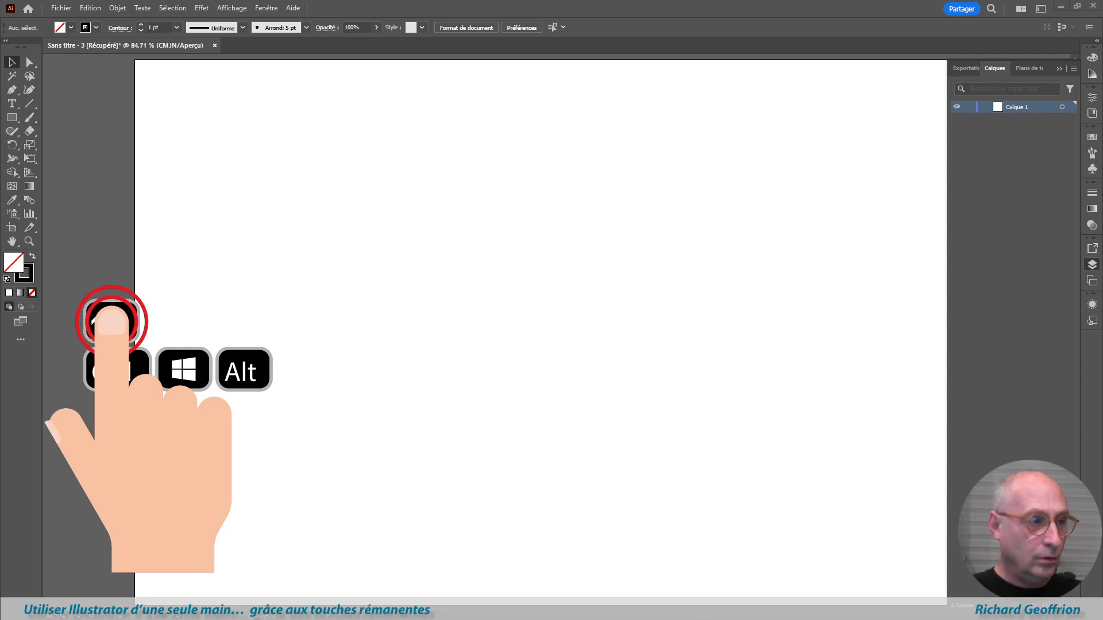
Step: Draw a loose grid of two vertical and three horizontal straight lines on the artboard with the Line Segment tool
{"action": "left_click", "coordinate": [30, 103]}
{"action": "left_click", "coordinate": [269, 204]}
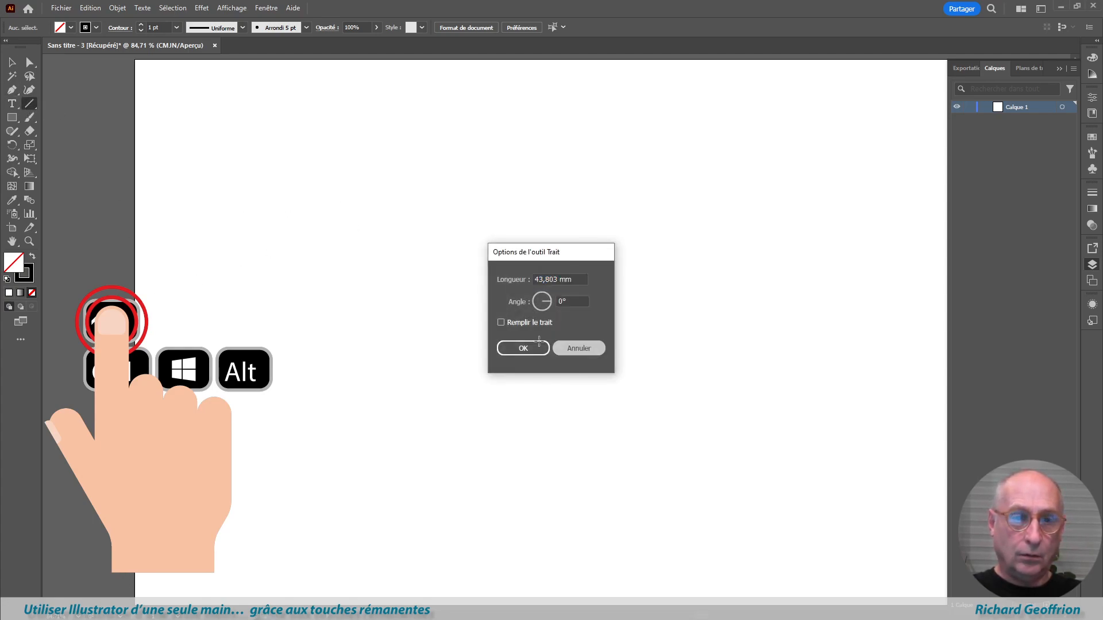
{"action": "left_click", "coordinate": [579, 348]}
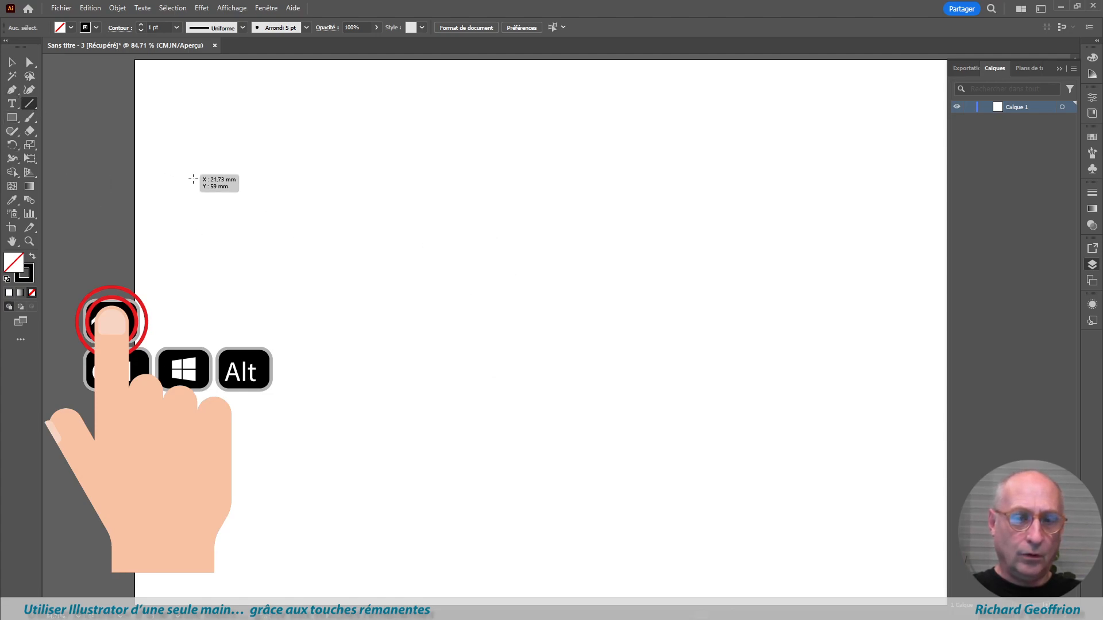
{"action": "left_click_drag", "start_coordinate": [265, 203], "coordinate": [477, 298]}
{"action": "left_click_drag", "start_coordinate": [351, 200], "coordinate": [351, 476]}
{"action": "left_click_drag", "start_coordinate": [420, 205], "coordinate": [420, 484]}
{"action": "left_click_drag", "start_coordinate": [268, 325], "coordinate": [553, 344]}
{"action": "left_click_drag", "start_coordinate": [195, 394], "coordinate": [546, 418]}
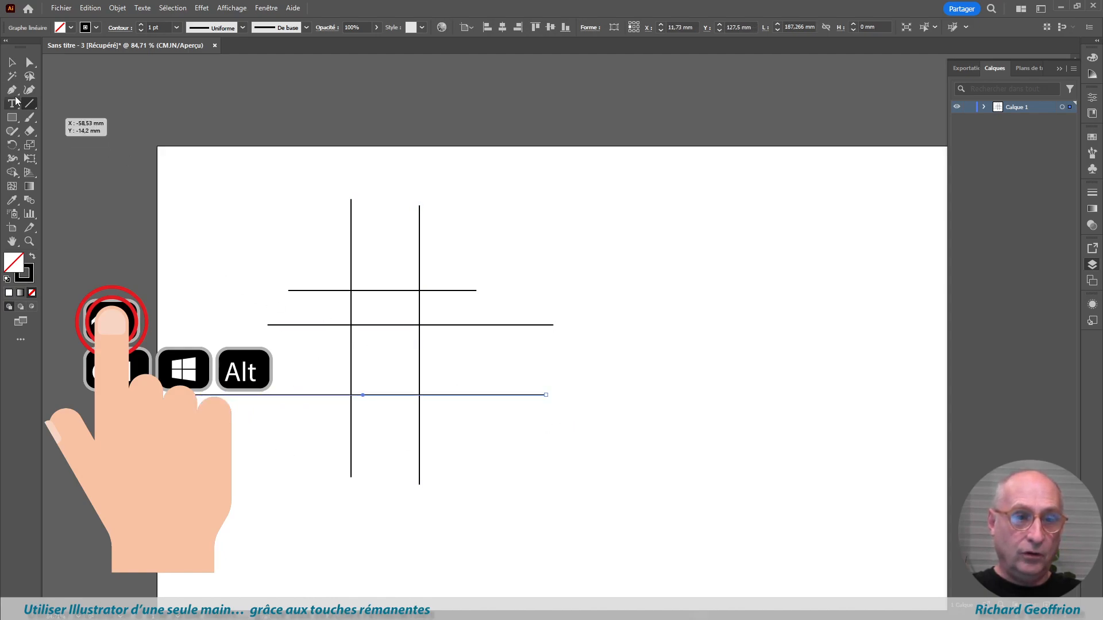
Step: Draw a square about 28.8 mm wide to the left of the vertical lines, above the horizontal ones, and activate the Selection tool
{"action": "left_click", "coordinate": [11, 117]}
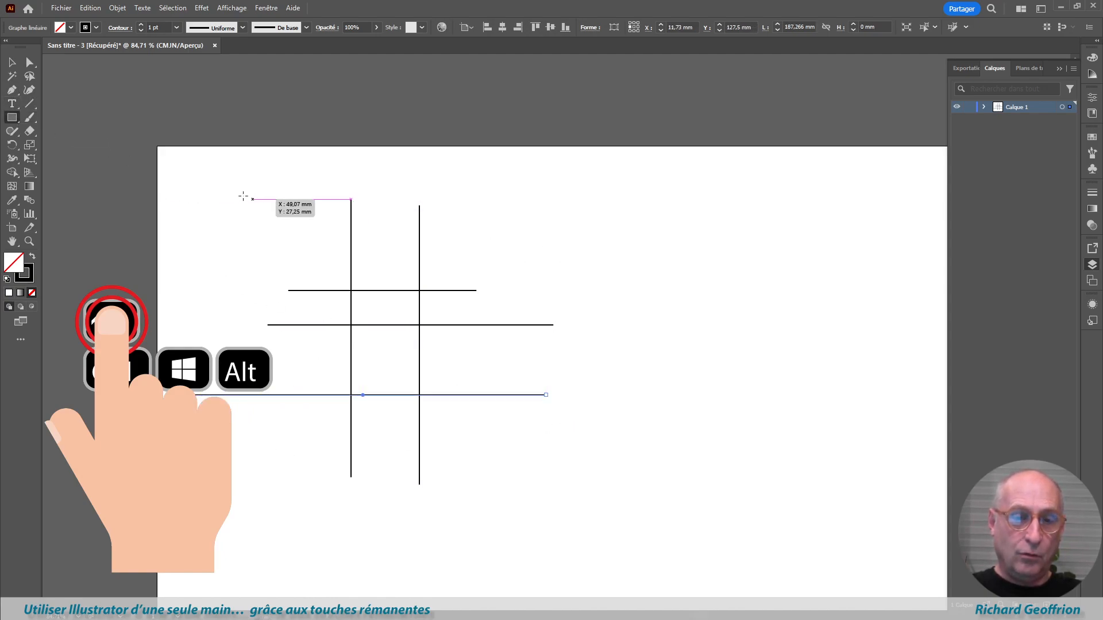
{"action": "left_click_drag", "start_coordinate": [232, 194], "coordinate": [288, 245]}
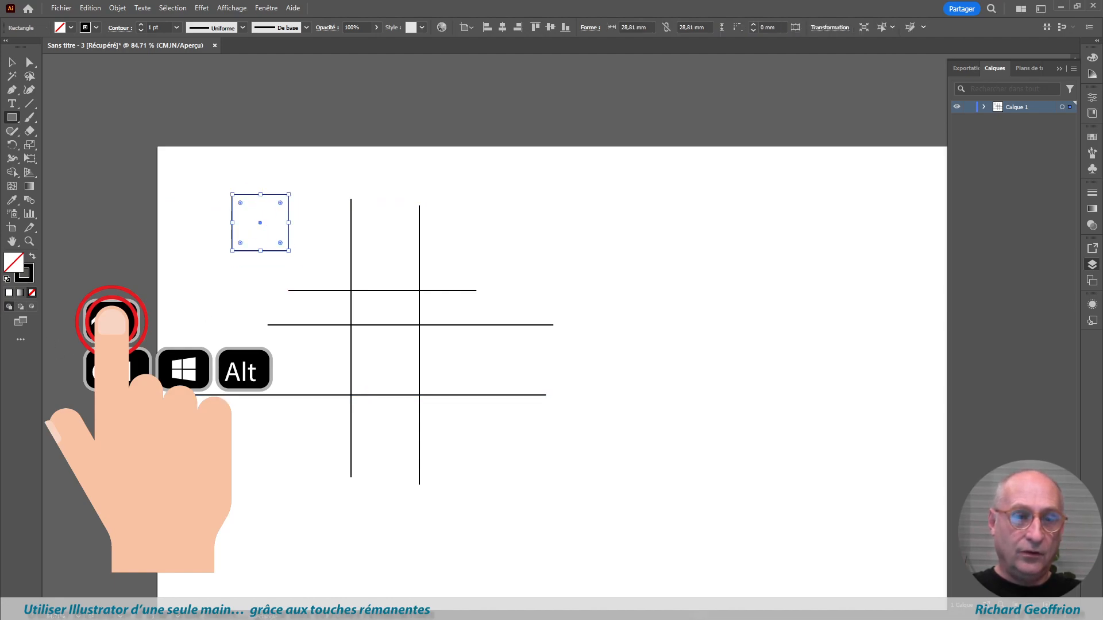
{"action": "key", "text": "v"}
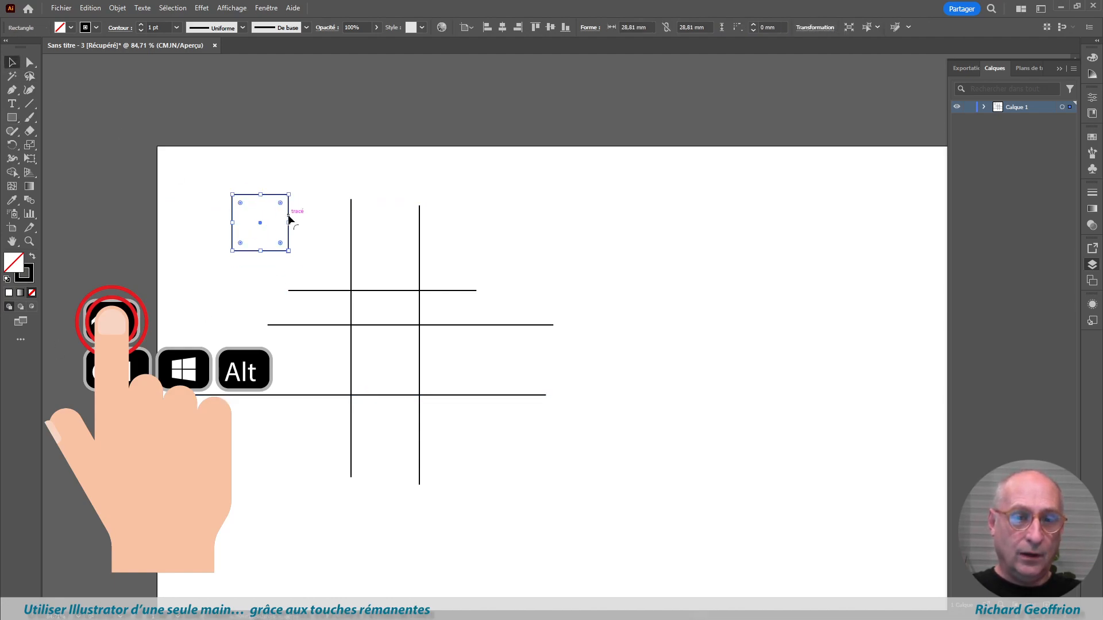
Step: Move the square horizontally past the two vertical lines and back to its original place
{"action": "left_click", "coordinate": [468, 234]}
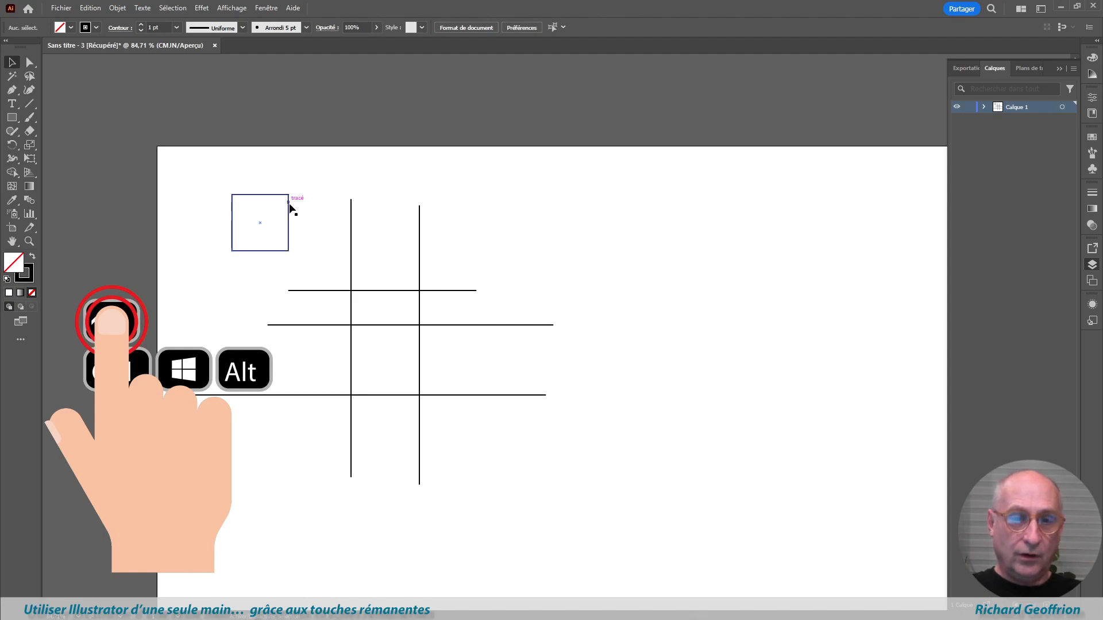
{"action": "left_click_drag", "start_coordinate": [295, 210], "coordinate": [612, 227]}
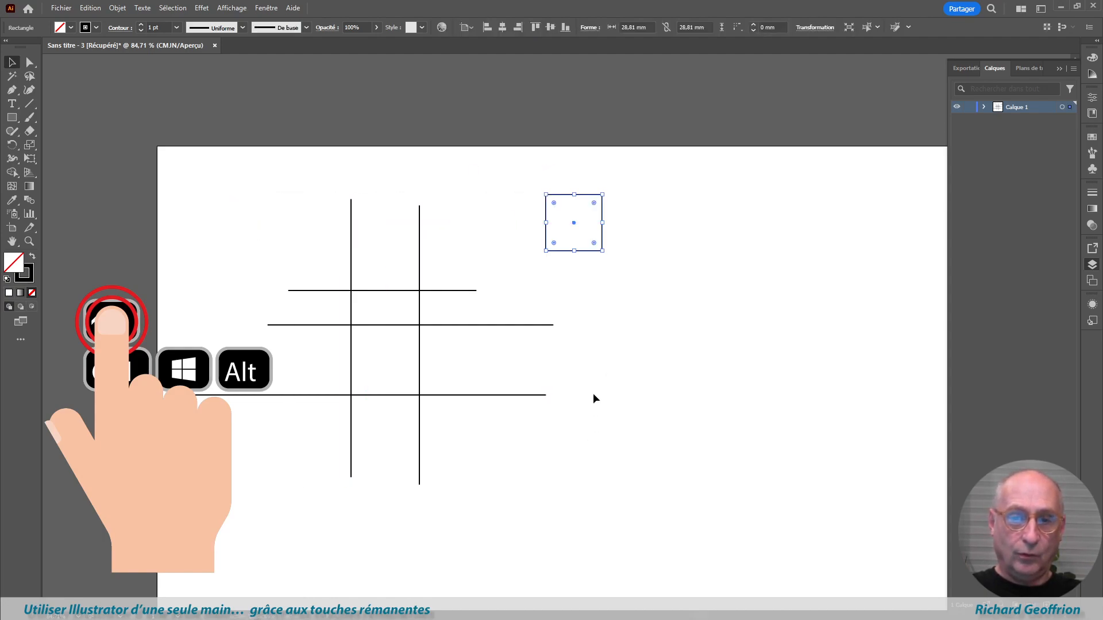
{"action": "left_click", "coordinate": [544, 210]}
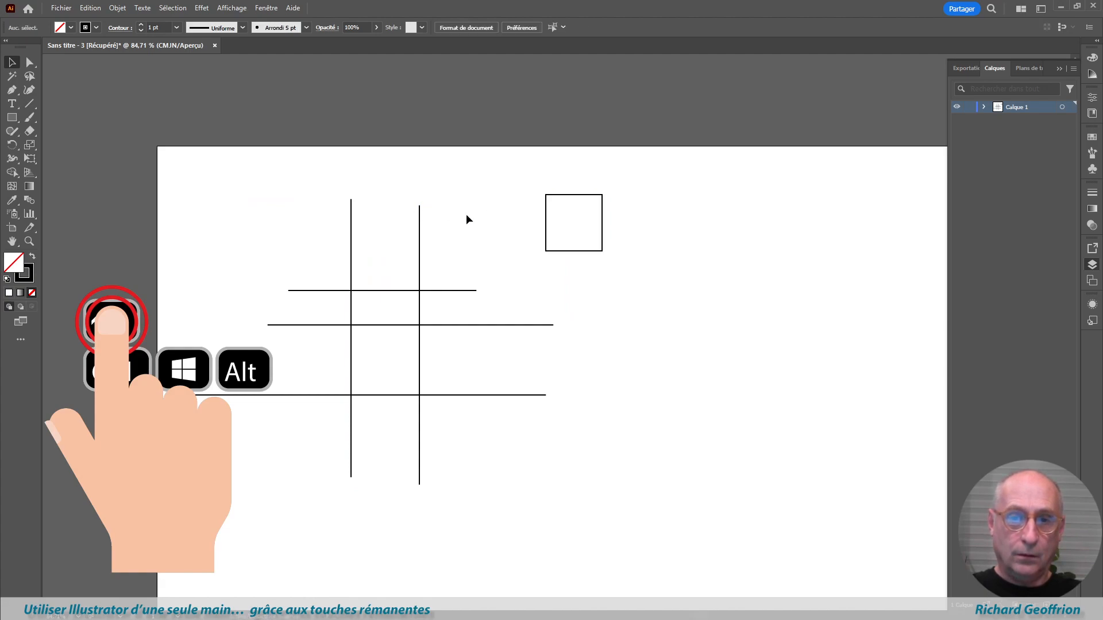
{"action": "left_click_drag", "start_coordinate": [544, 210], "coordinate": [234, 206]}
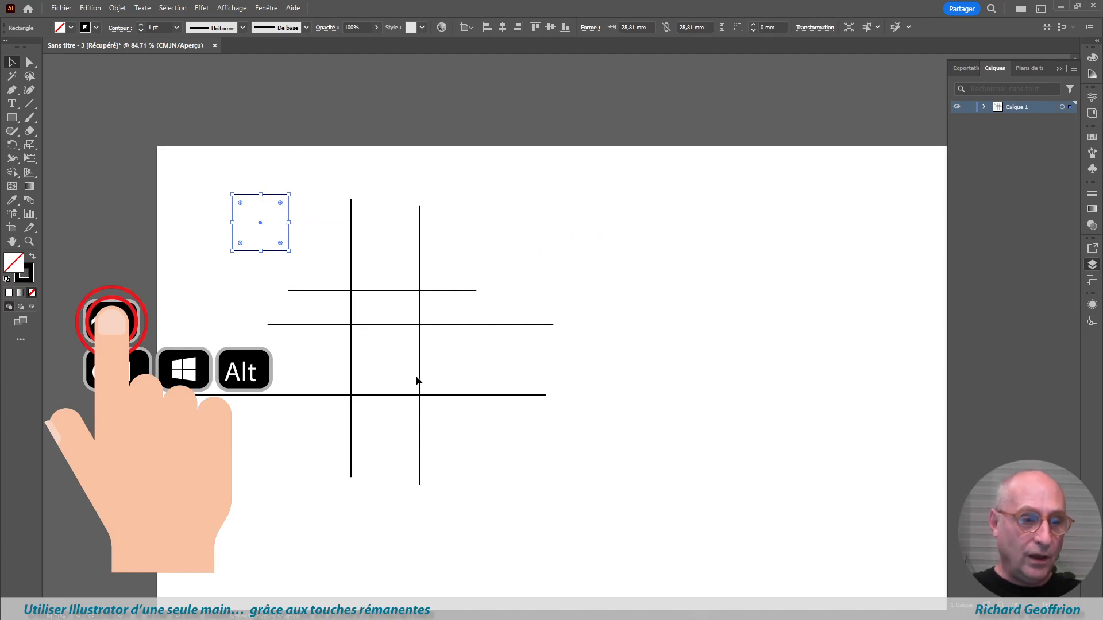
Step: Select the square, both vertical lines and the middle horizontal line, and move them together to the right and slightly down
{"action": "left_click", "coordinate": [350, 218], "text": "shift"}
{"action": "left_click", "coordinate": [419, 244], "text": "shift"}
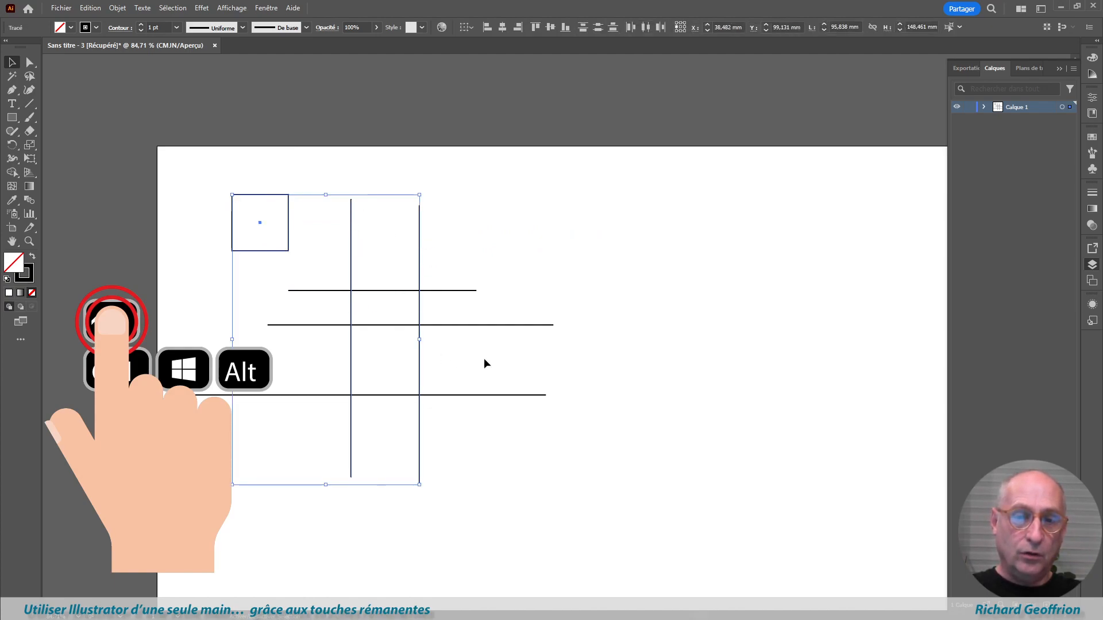
{"action": "left_click", "coordinate": [497, 325], "text": "shift"}
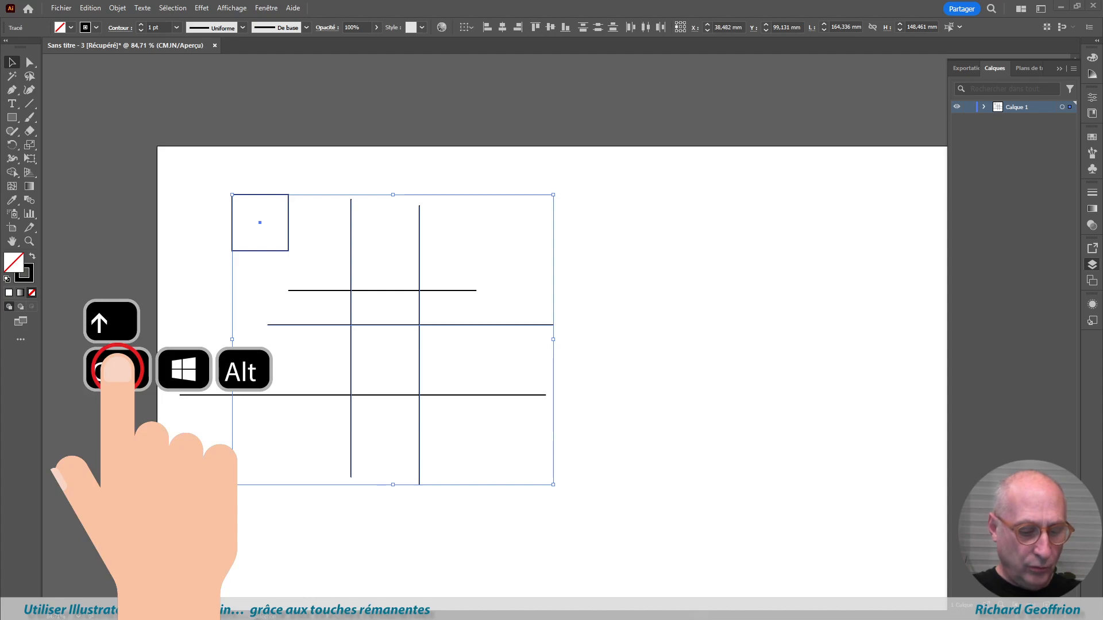
{"action": "key", "text": "ctrl+shift+b"}
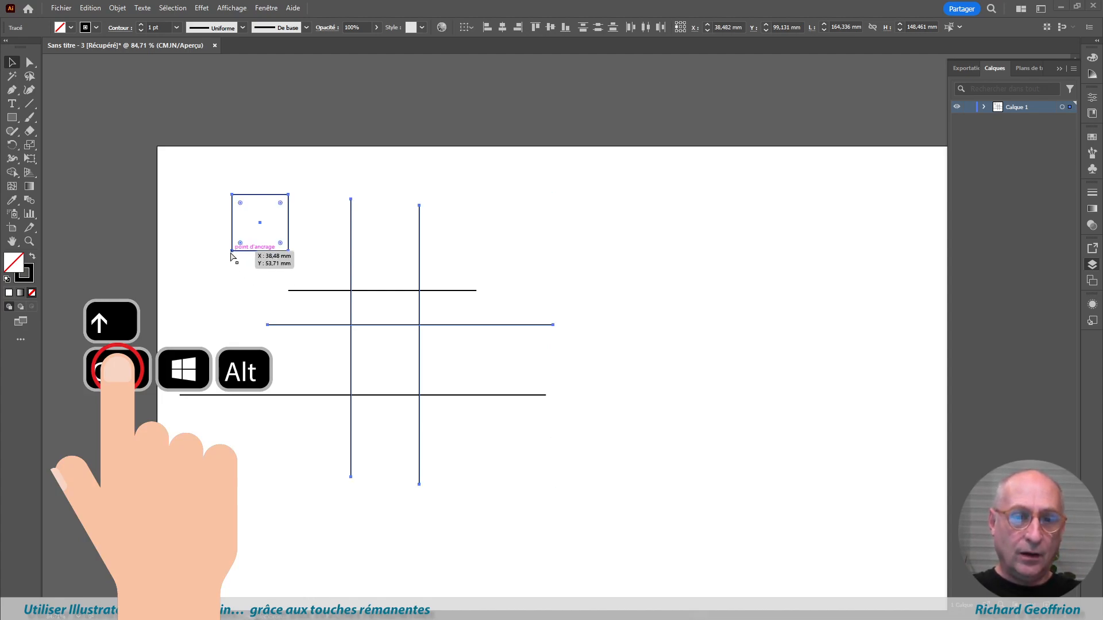
{"action": "left_click_drag", "start_coordinate": [231, 251], "coordinate": [261, 257]}
{"action": "left_click", "coordinate": [689, 275]}
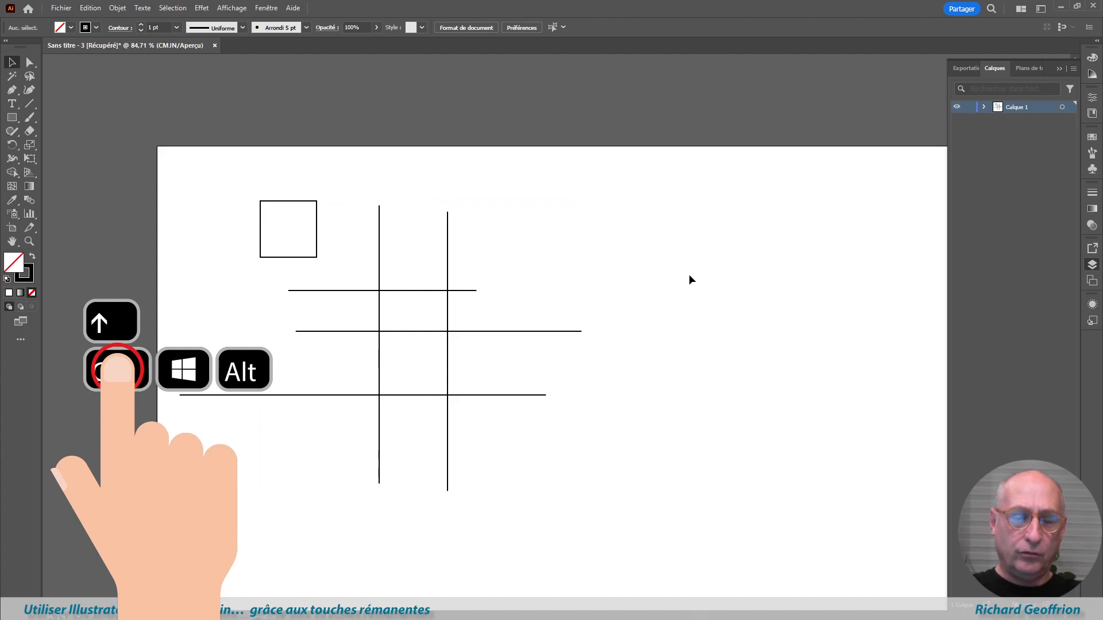
Step: Enlarge the square to about 31.5 × 35.9 mm from its lower-left corner and move that corner onto the top horizontal line's right end
{"action": "left_click", "coordinate": [261, 218]}
{"action": "mouse_move", "coordinate": [260, 258]}
{"action": "left_mouse_down"}
{"action": "mouse_move", "coordinate": [223, 320]}
{"action": "mouse_move", "coordinate": [212, 256]}
{"action": "mouse_move", "coordinate": [258, 278]}
{"action": "mouse_move", "coordinate": [252, 260]}
{"action": "mouse_move", "coordinate": [255, 270]}
{"action": "left_mouse_up"}
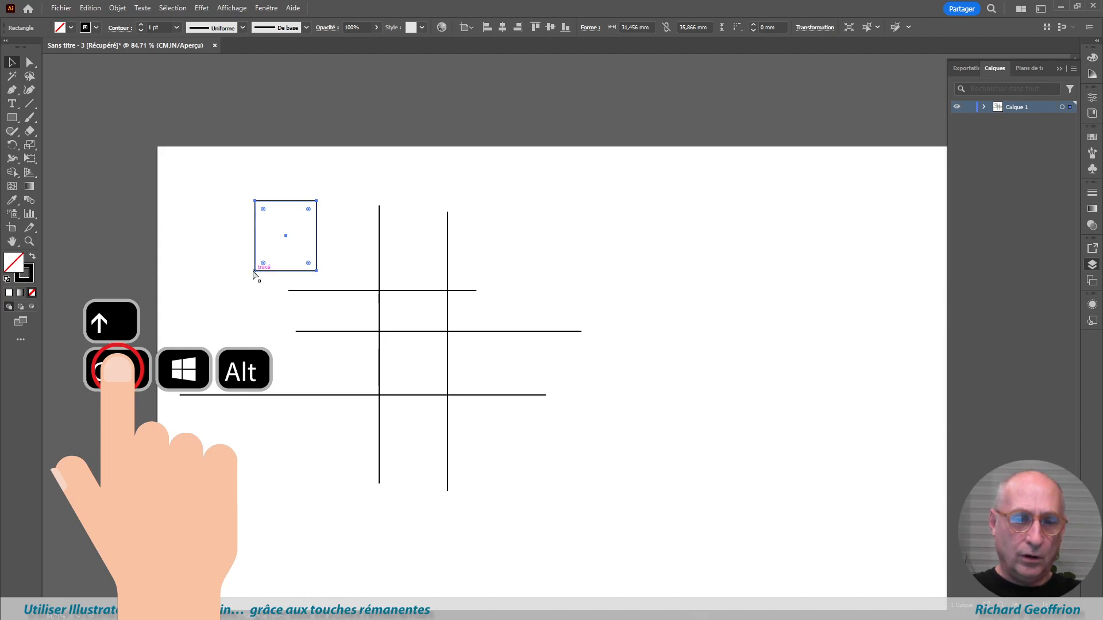
{"action": "left_click_drag", "start_coordinate": [254, 270], "coordinate": [475, 293]}
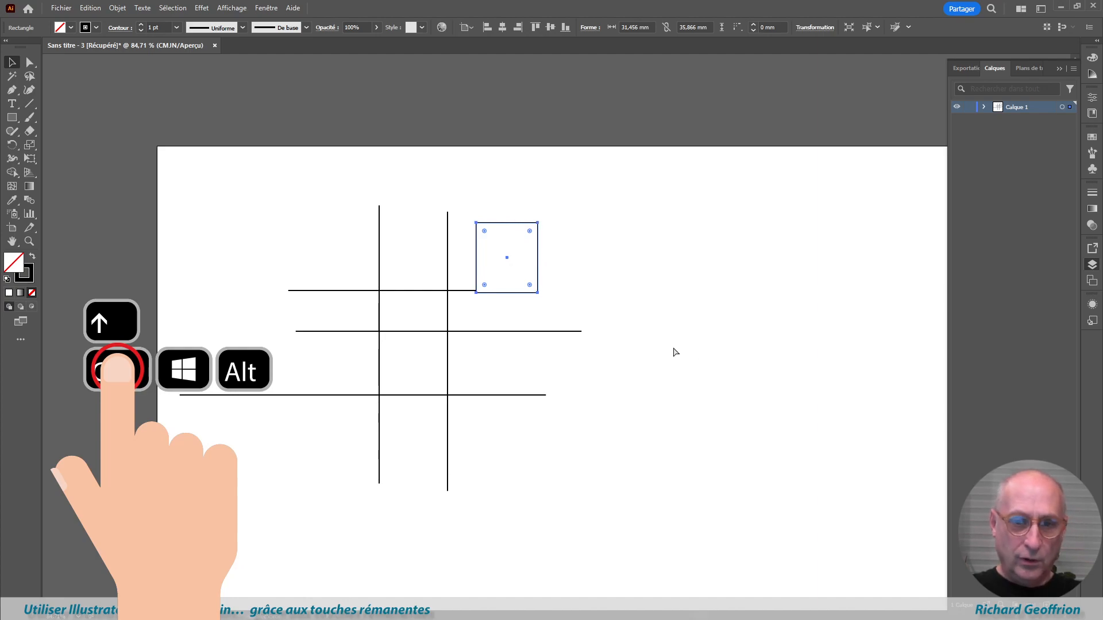
Step: Turn the rectangle into a parallelogram about 37.3 × 49.1 mm by moving only its right edge up and outward
{"action": "left_click", "coordinate": [581, 296]}
{"action": "left_click_drag", "start_coordinate": [537, 269], "coordinate": [549, 242]}
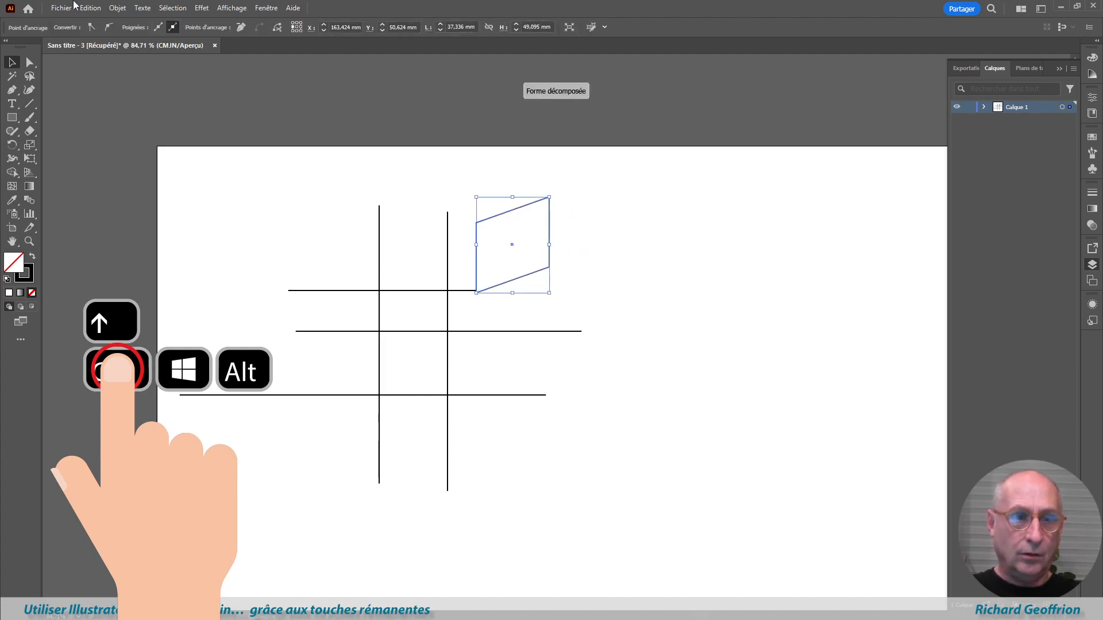
{"action": "left_click", "coordinate": [607, 284]}
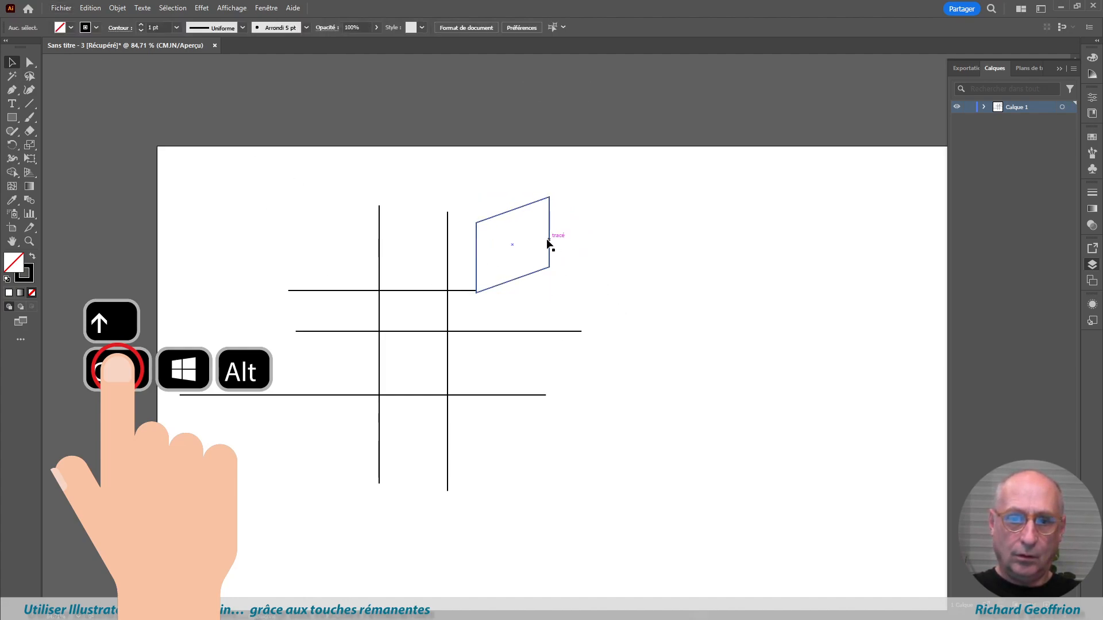
Step: Move the parallelogram to the right and enlarge it to about 49.1 × 55.3 mm from its lower-right corner
{"action": "left_click_drag", "start_coordinate": [549, 247], "coordinate": [604, 256]}
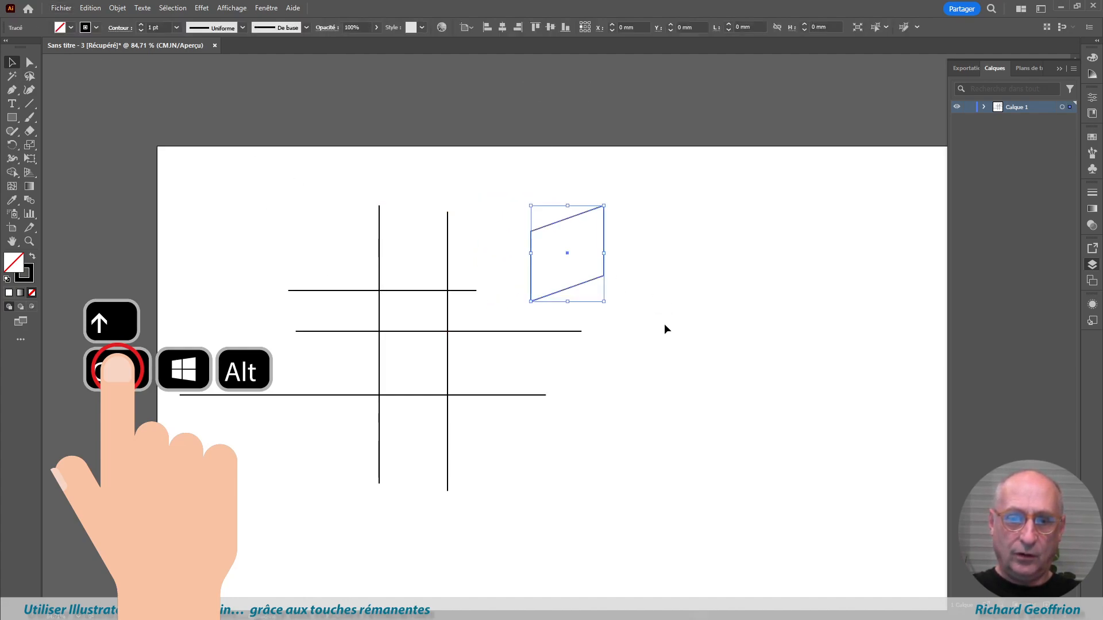
{"action": "left_click_drag", "start_coordinate": [603, 301], "coordinate": [628, 315]}
{"action": "left_click", "coordinate": [646, 354]}
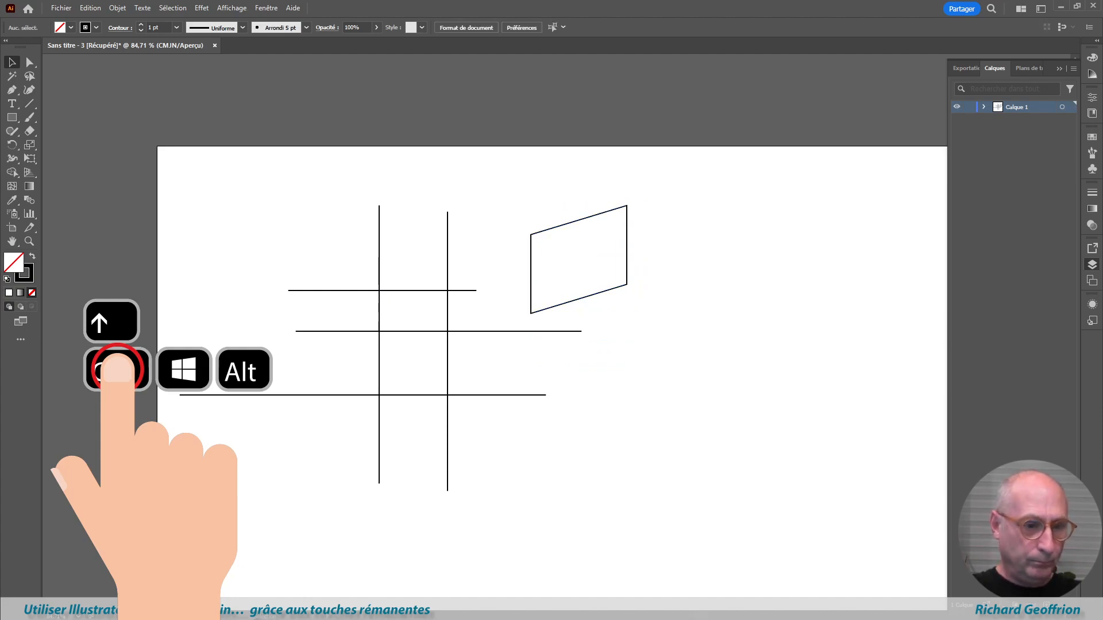
Step: Move the whole parallelogram slightly up and left, and slant the top horizontal line by raising its right end
{"action": "left_click", "coordinate": [595, 295]}
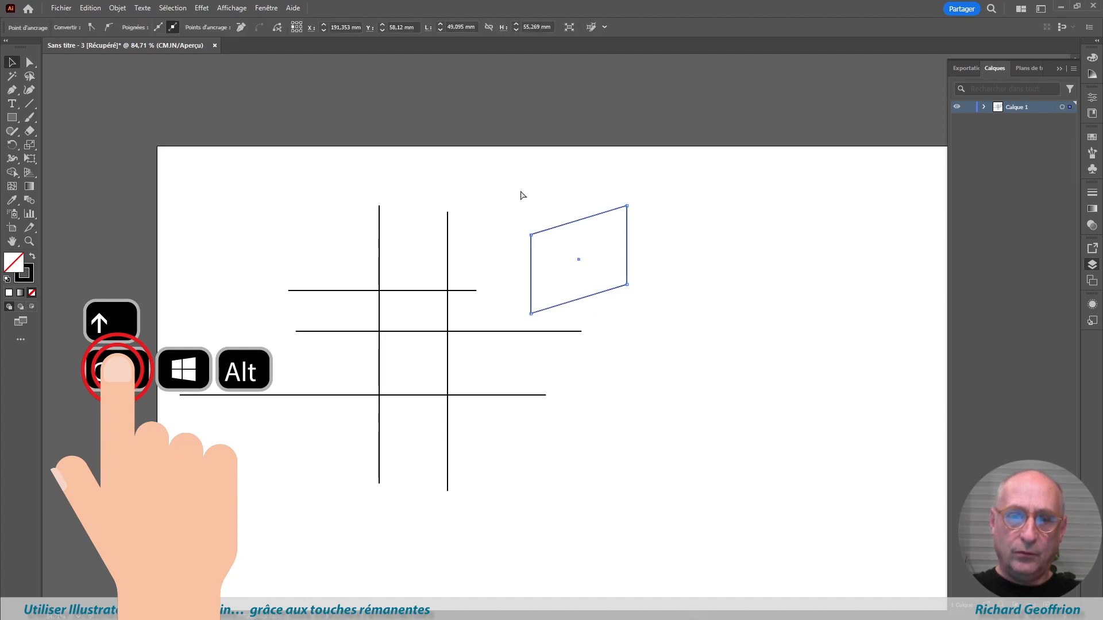
{"action": "left_click_drag", "start_coordinate": [503, 193], "coordinate": [652, 318]}
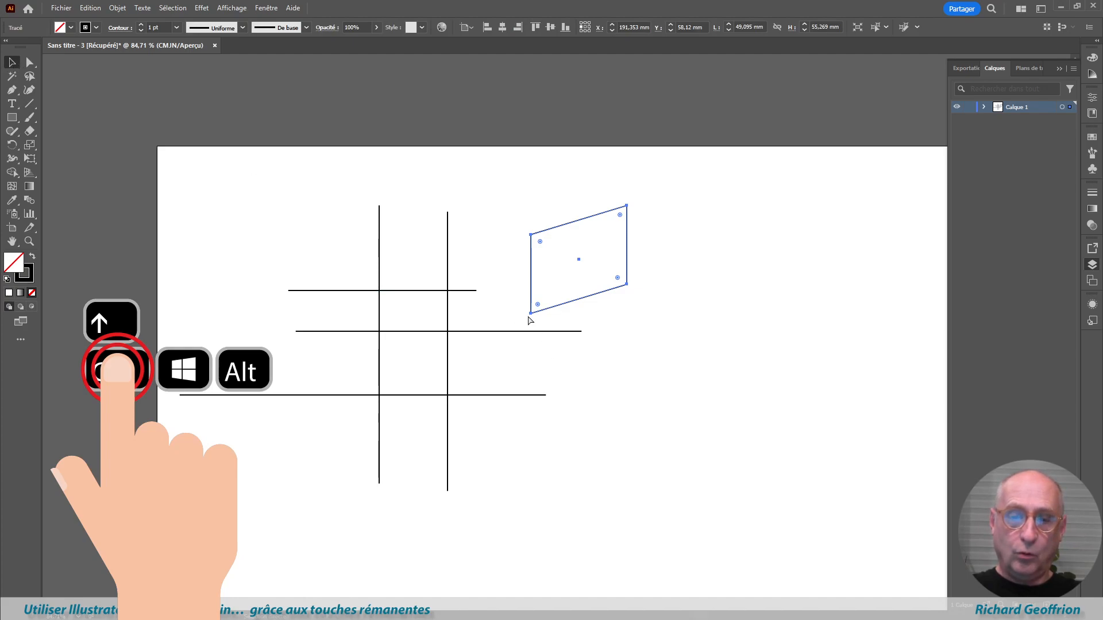
{"action": "left_click_drag", "start_coordinate": [530, 313], "coordinate": [473, 226]}
{"action": "left_click", "coordinate": [476, 291]}
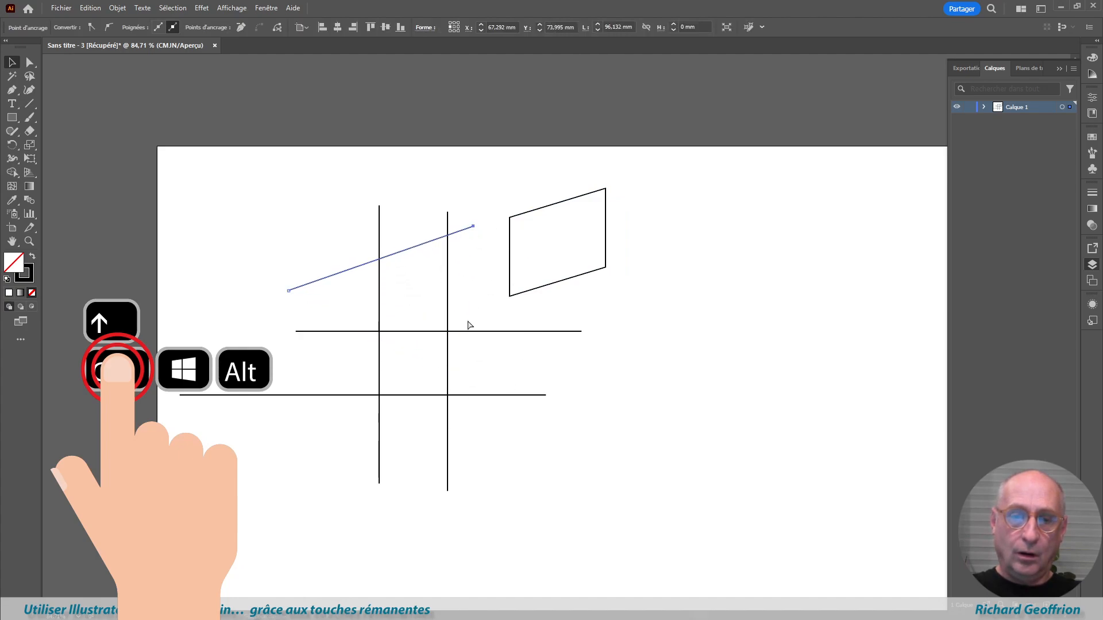
Step: Select the slanted line, both horizontal lines and the right vertical line, and move them together to the right and slightly up
{"action": "left_click", "coordinate": [448, 287]}
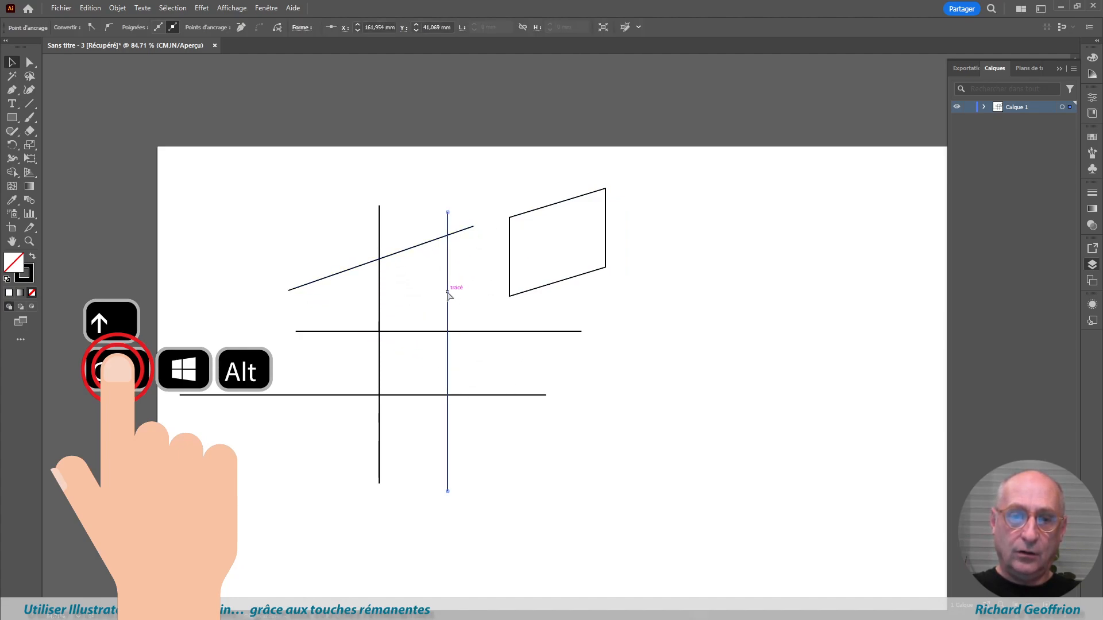
{"action": "key", "text": "ctrl"}
{"action": "key", "text": "ctrl"}
{"action": "left_click_drag", "start_coordinate": [468, 274], "coordinate": [418, 322]}
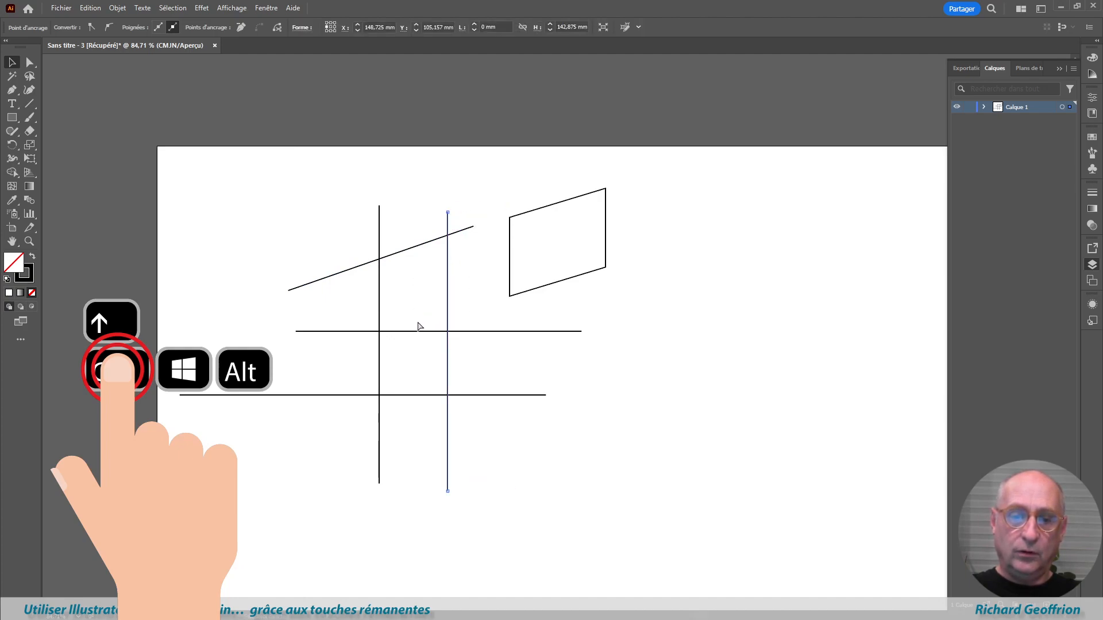
{"action": "left_click_drag", "start_coordinate": [435, 192], "coordinate": [456, 543]}
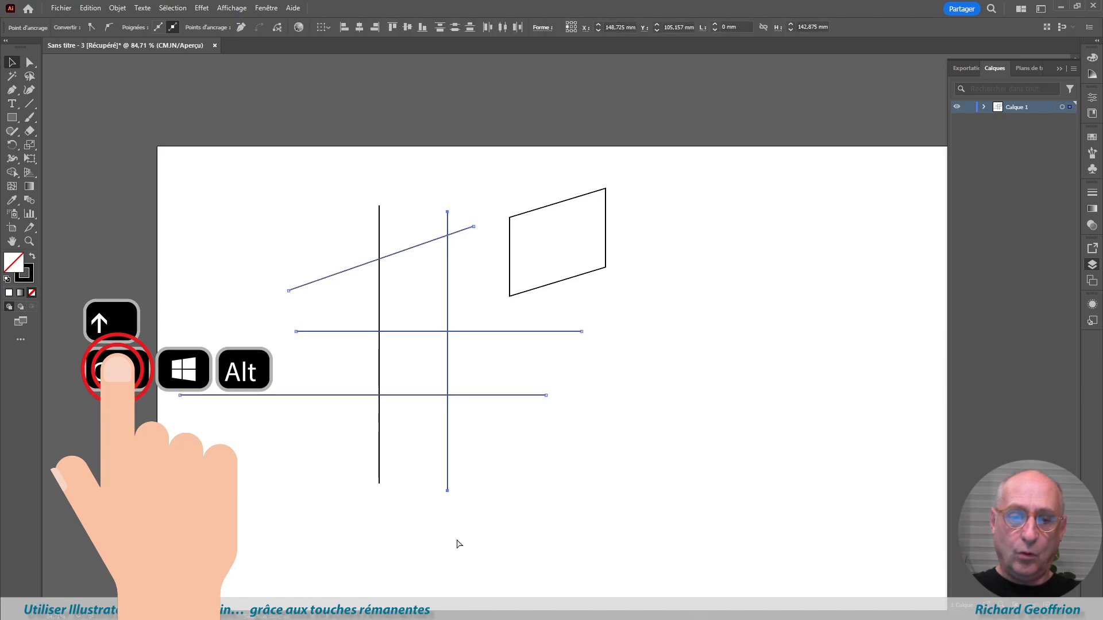
{"action": "left_click_drag", "start_coordinate": [448, 490], "coordinate": [479, 476]}
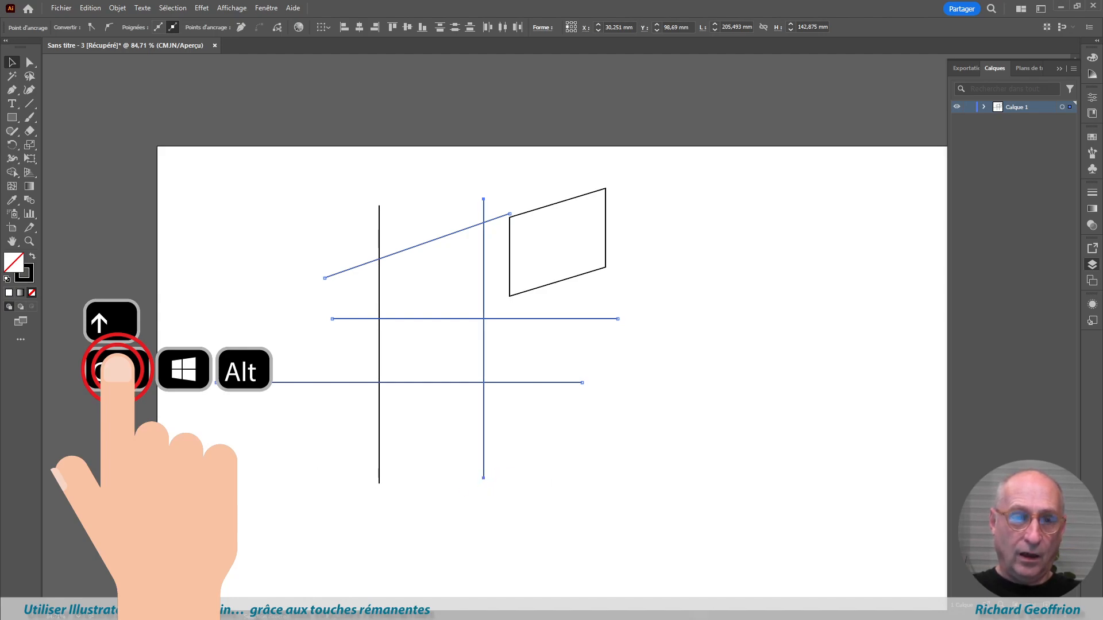
{"action": "key", "text": "ctrl"}
{"action": "left_click", "coordinate": [479, 503]}
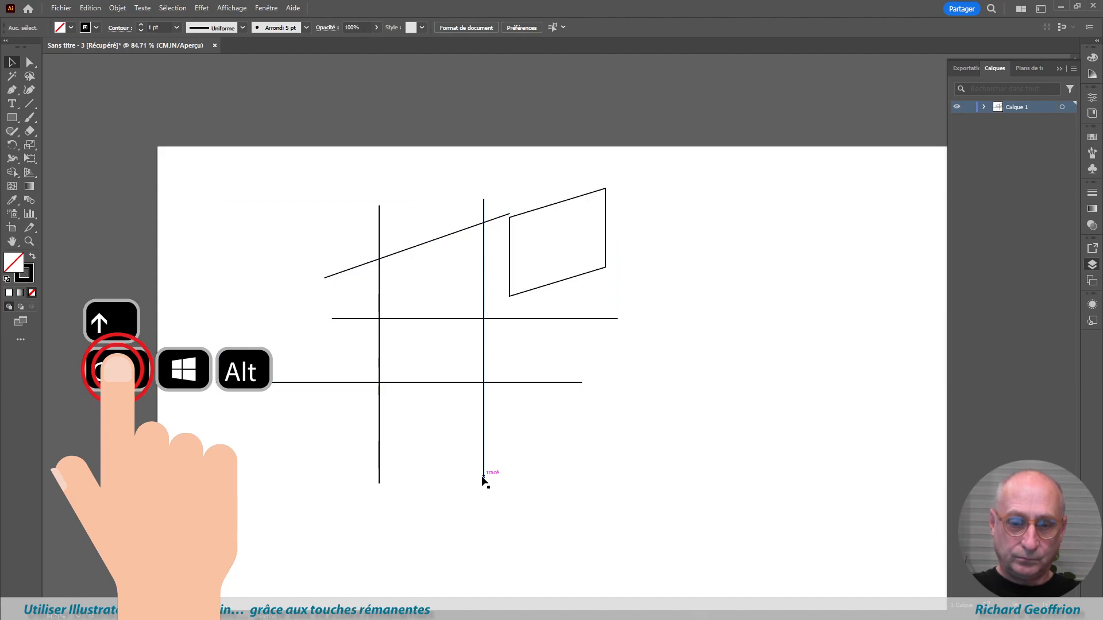
Step: Slant the right vertical line by moving its lower end up and left, and shrink the parallelogram to about 24.5 × 41.1 mm
{"action": "left_click", "coordinate": [482, 477]}
{"action": "left_click_drag", "start_coordinate": [483, 478], "coordinate": [443, 359]}
{"action": "left_click", "coordinate": [509, 290]}
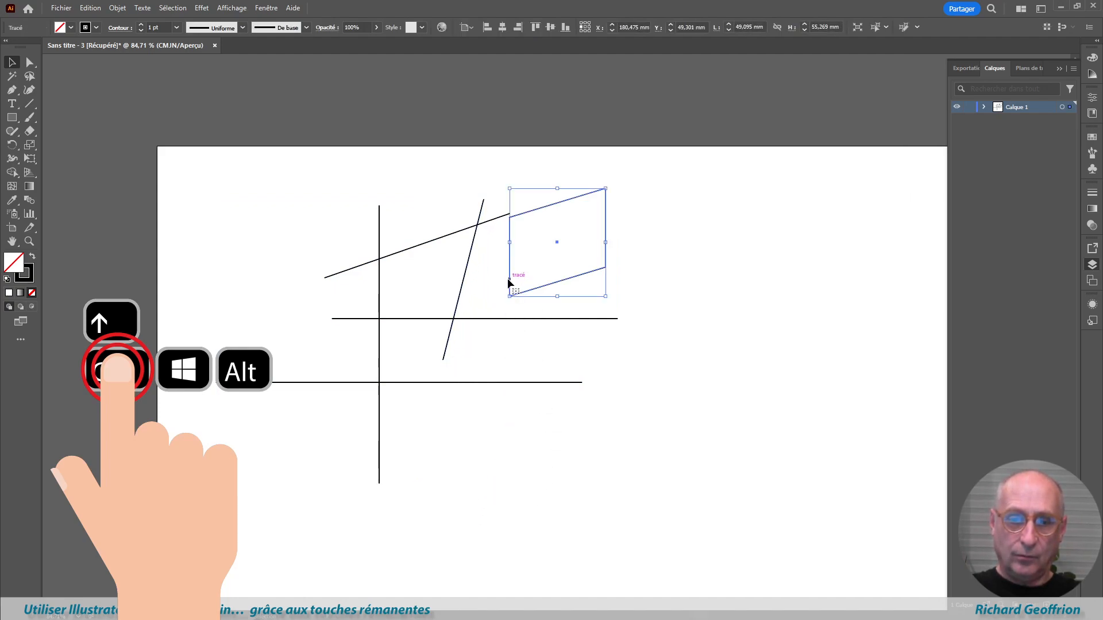
{"action": "left_click_drag", "start_coordinate": [509, 295], "coordinate": [557, 268]}
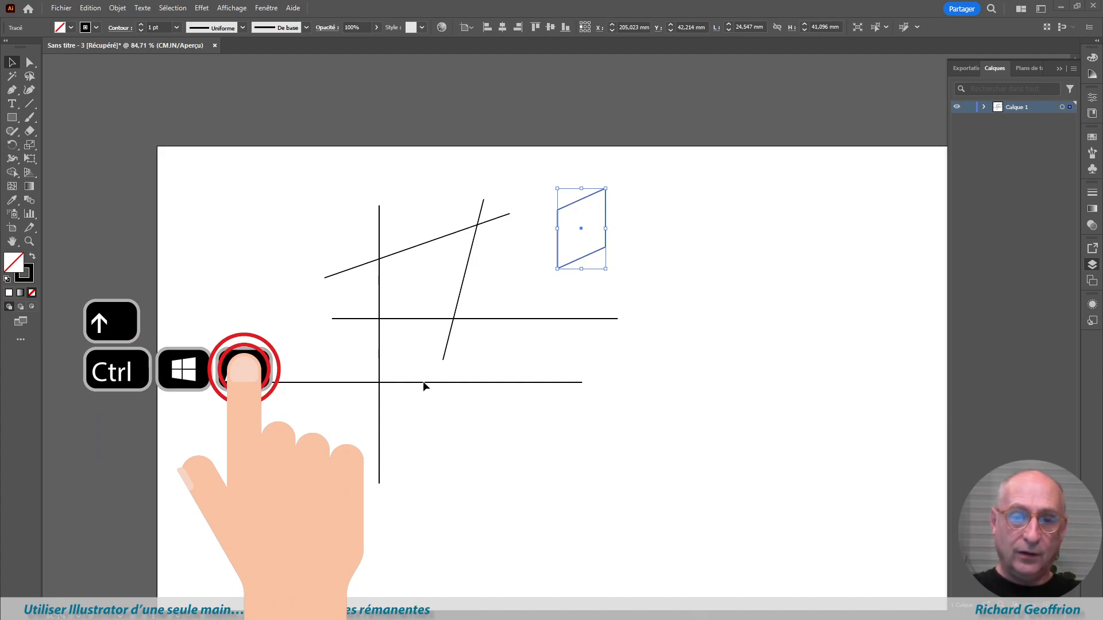
Step: Shift the left vertical line slightly right, copy it five times to its right, and place a parallelogram copy below and right of the original
{"action": "left_click_drag", "start_coordinate": [379, 345], "coordinate": [398, 345]}
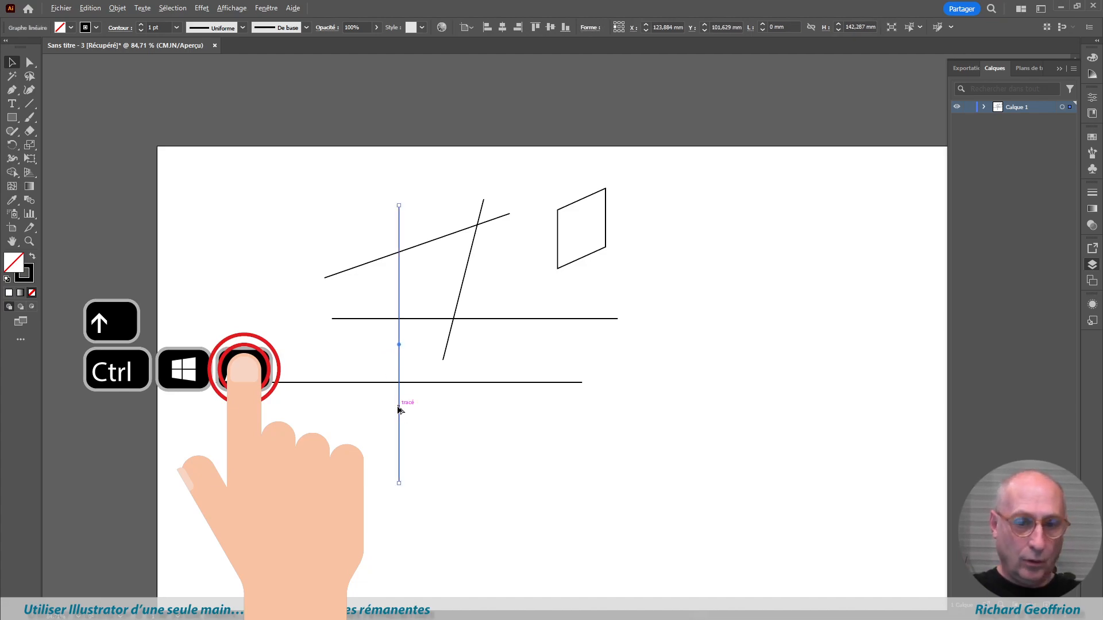
{"action": "left_click_drag", "start_coordinate": [399, 365], "coordinate": [502, 366]}
{"action": "left_click_drag", "start_coordinate": [542, 178], "coordinate": [635, 294]}
{"action": "left_click_drag", "start_coordinate": [609, 245], "coordinate": [664, 286]}
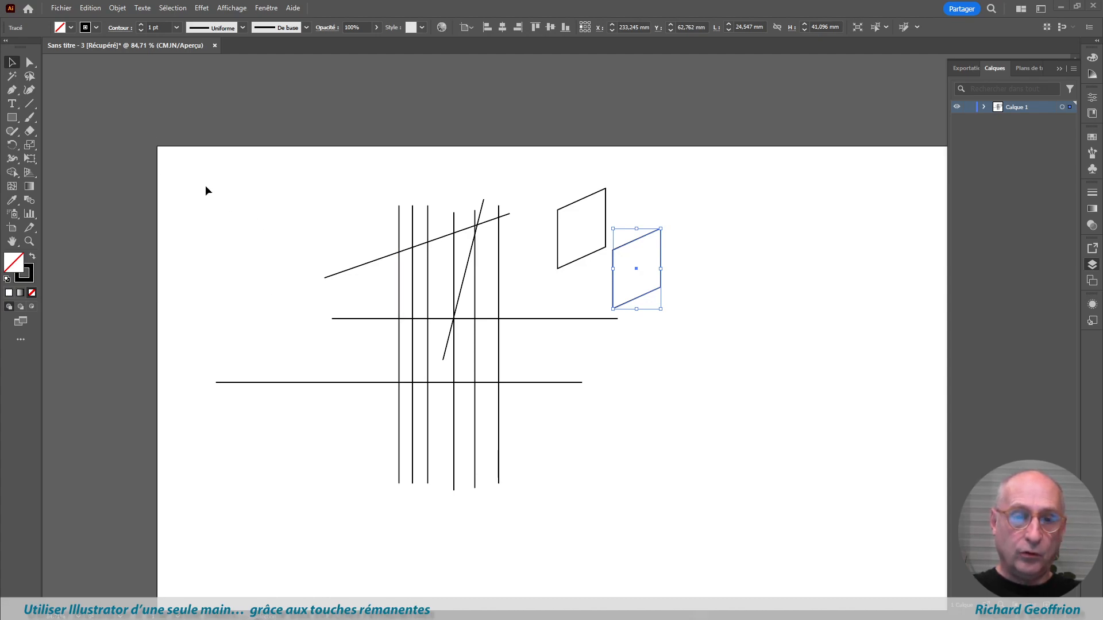
Step: Select all the artwork on the artboard and delete it
{"action": "mouse_move", "coordinate": [177, 161]}
{"action": "left_mouse_down"}
{"action": "mouse_move", "coordinate": [765, 577]}
{"action": "mouse_move", "coordinate": [770, 543]}
{"action": "left_mouse_up"}
{"action": "key", "text": "Delete"}
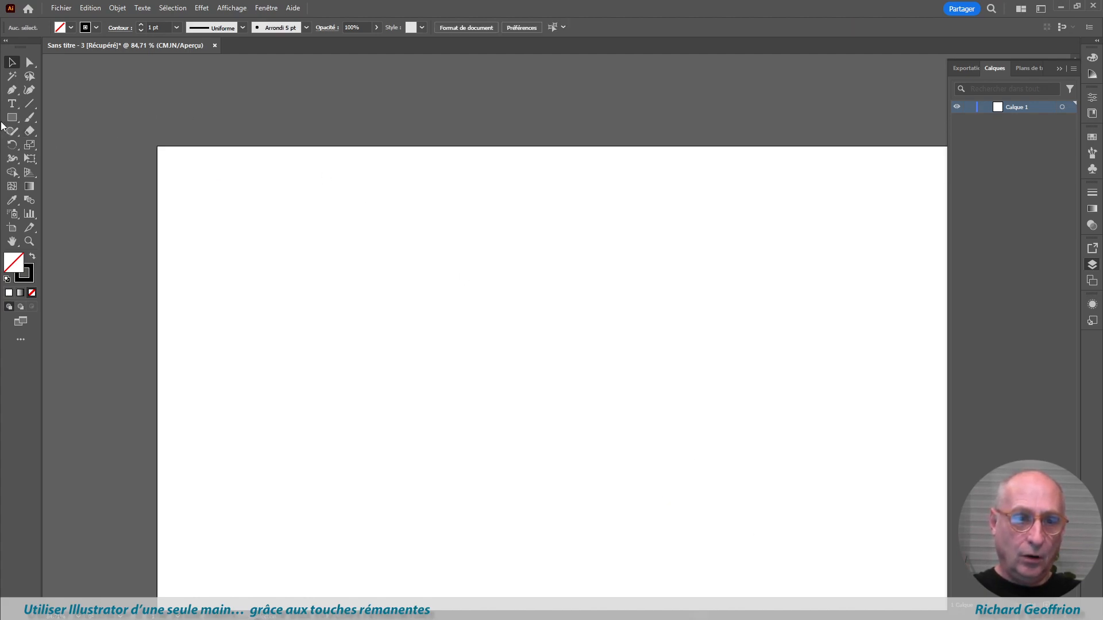
Step: Draw a rounded rectangle about 44.7 × 41.7 mm from its centre near the artboard's upper-left corner and delete it
{"action": "left_click", "coordinate": [12, 117]}
{"action": "left_click_drag", "start_coordinate": [272, 240], "coordinate": [316, 281]}
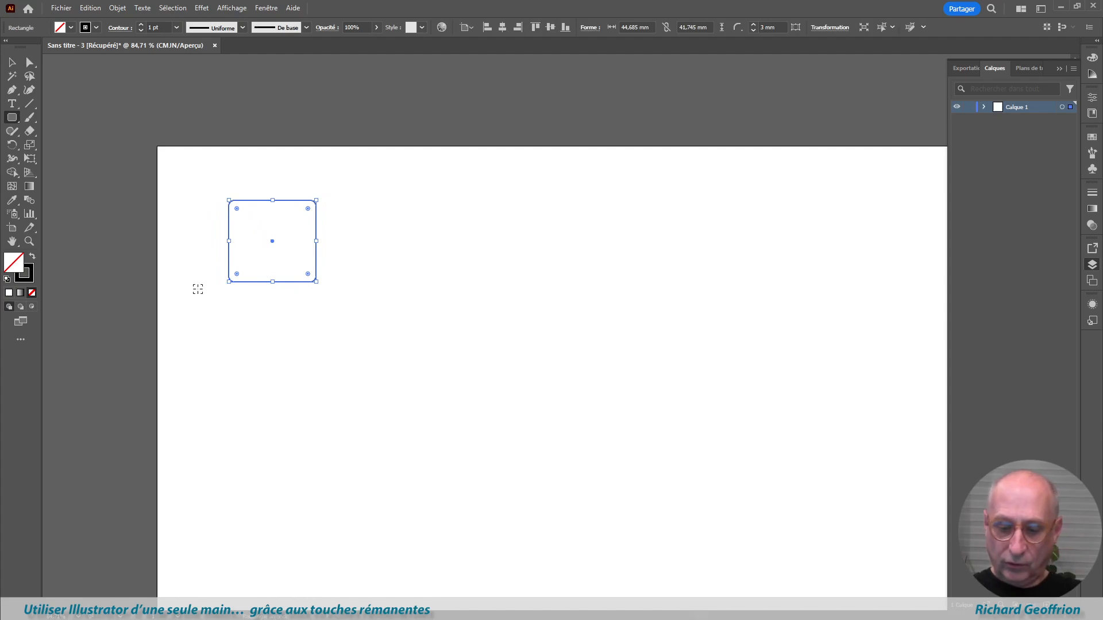
{"action": "key", "text": "Delete"}
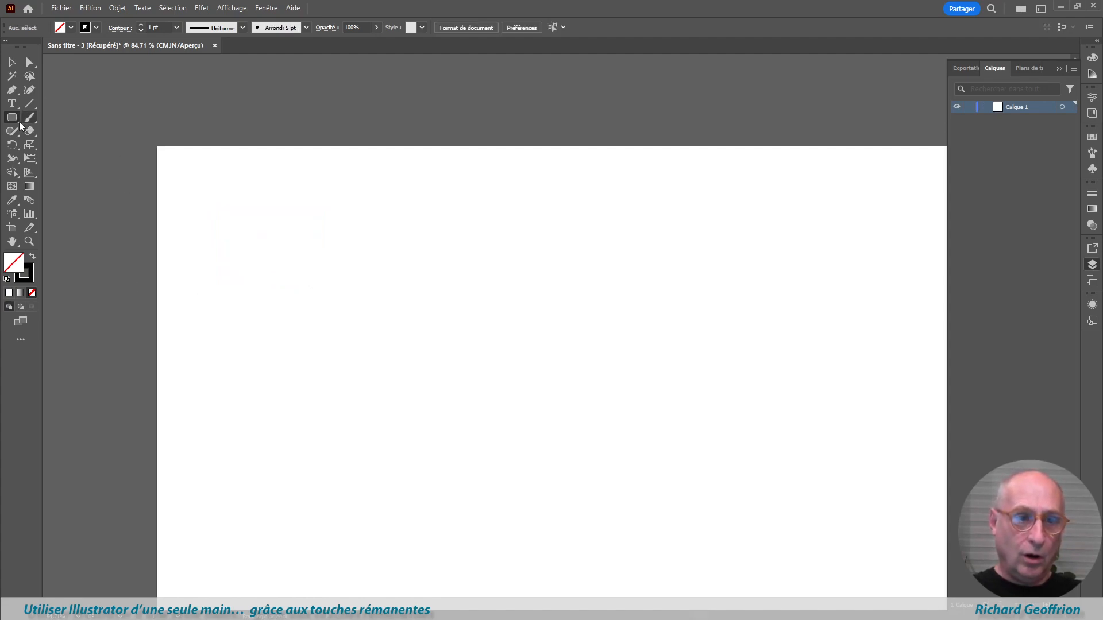
Step: Draw a square about 40.6 mm wide from its centre near the artboard's upper-left corner with the Rectangle tool
{"action": "left_click_drag", "start_coordinate": [11, 118], "coordinate": [56, 112]}
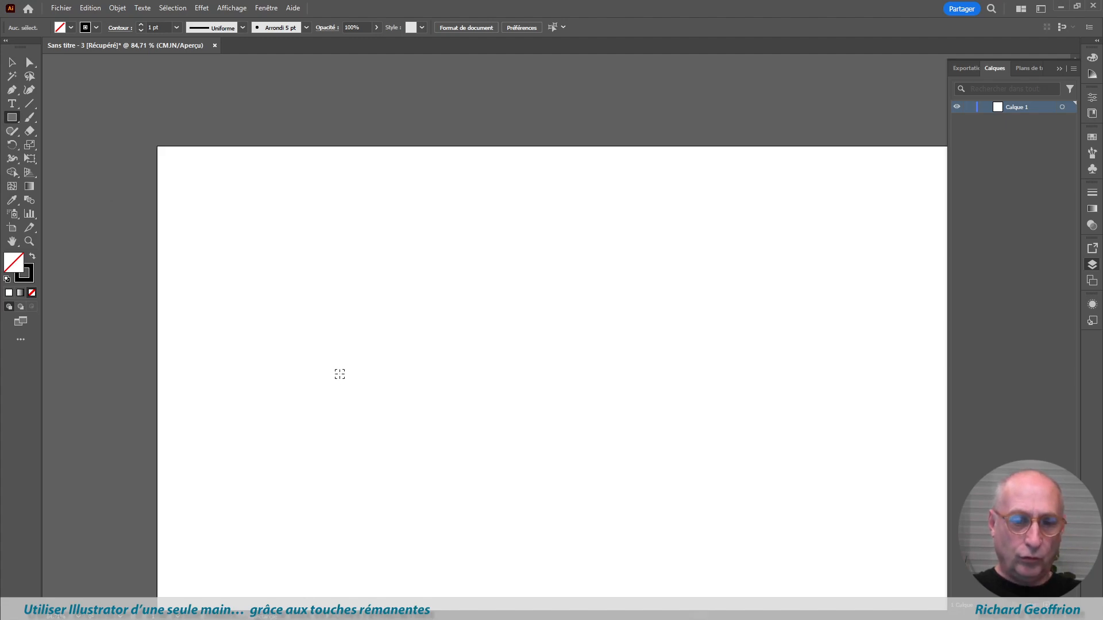
{"action": "left_click", "coordinate": [339, 374]}
{"action": "left_click_drag", "start_coordinate": [276, 231], "coordinate": [313, 270]}
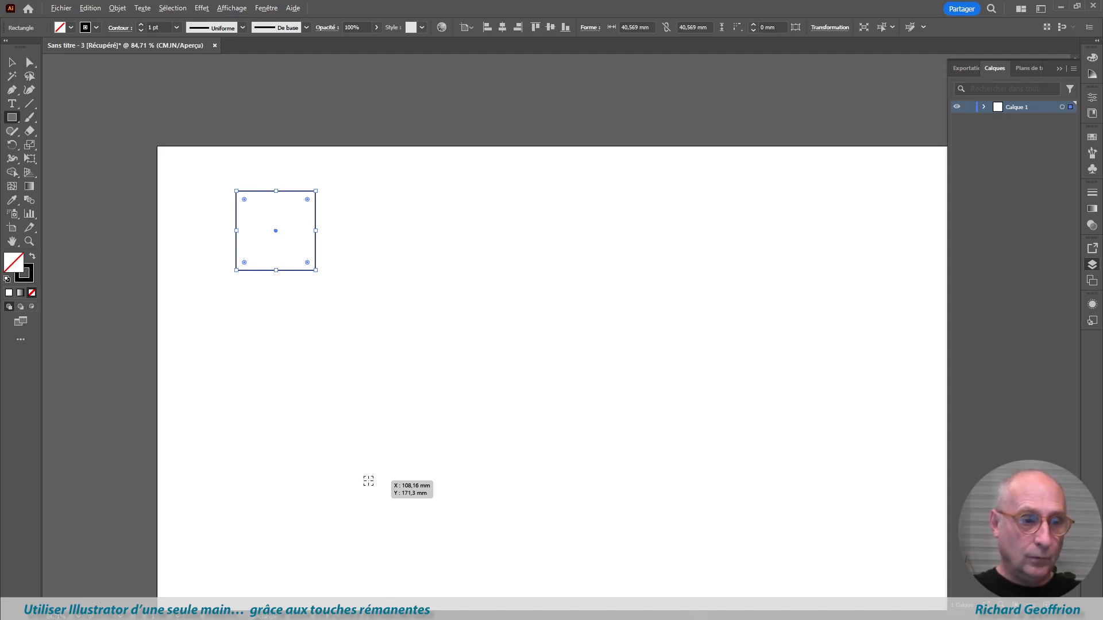
Step: Move the square horizontally to the right by more than its own width, and return it to its starting position
{"action": "key", "text": "v"}
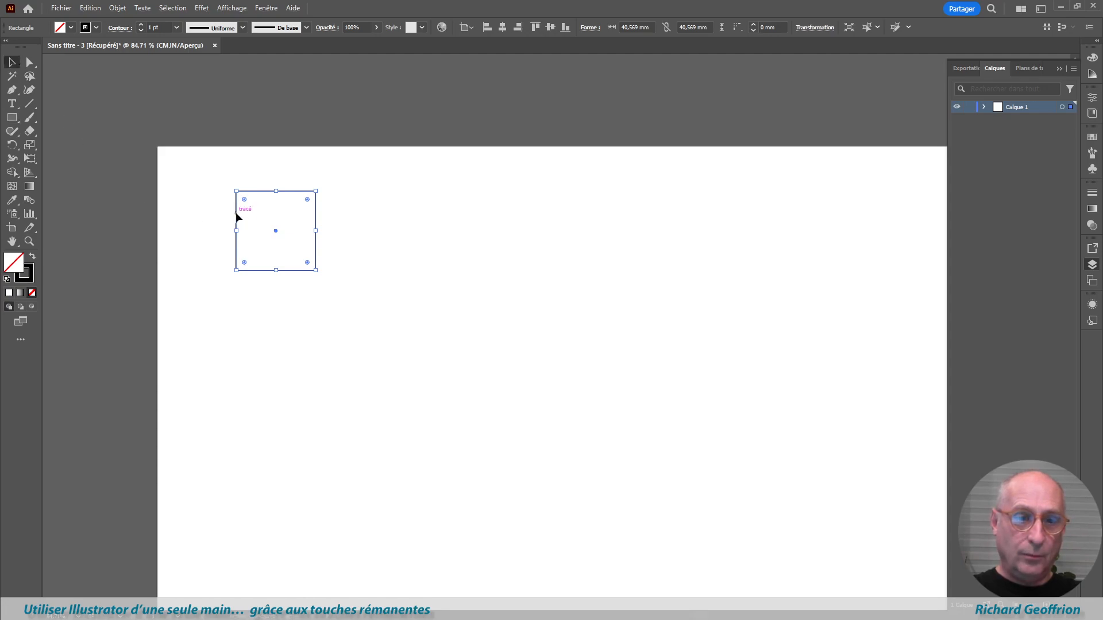
{"action": "left_click", "coordinate": [288, 230]}
{"action": "left_click_drag", "start_coordinate": [236, 217], "coordinate": [350, 218]}
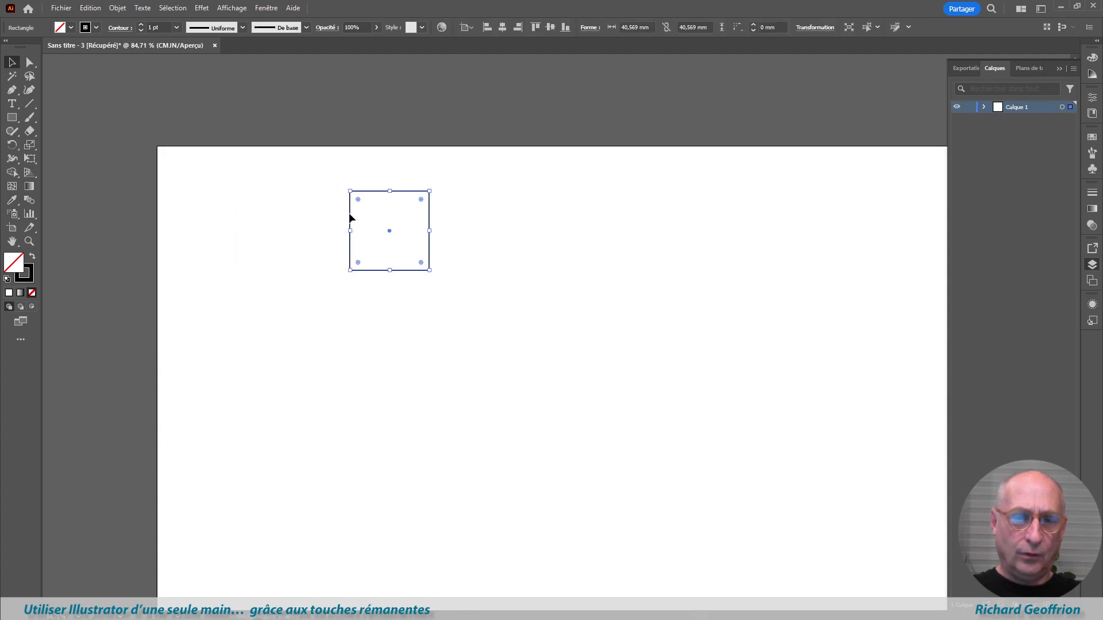
{"action": "left_click", "coordinate": [348, 218]}
{"action": "left_click_drag", "start_coordinate": [431, 218], "coordinate": [317, 219]}
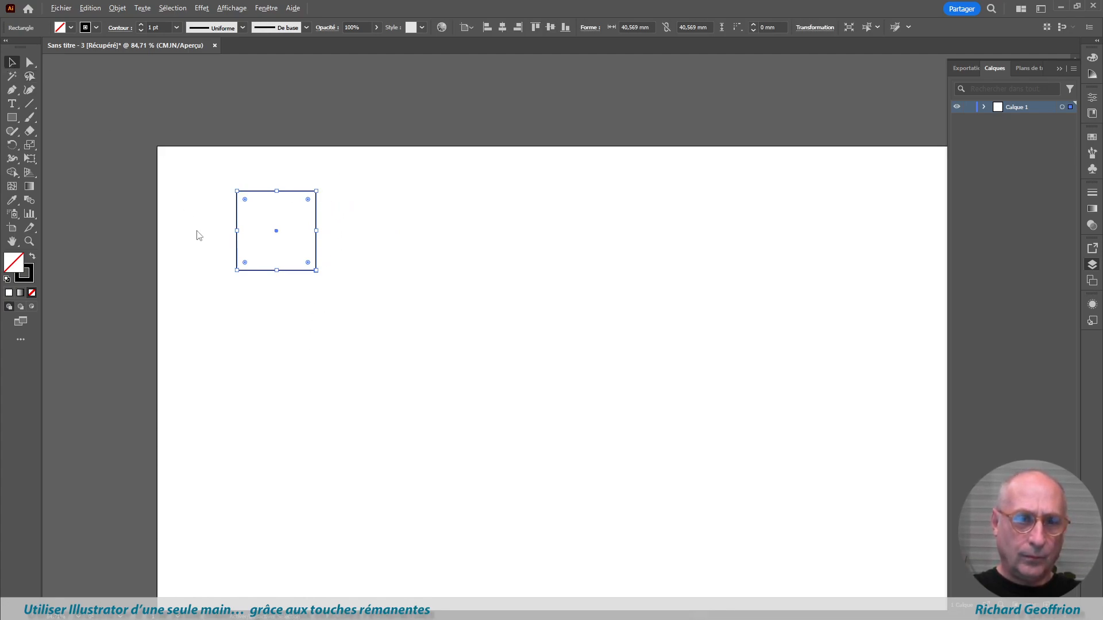
Step: Duplicate the square twice to its right, keeping the copies horizontally aligned and evenly spaced in a row
{"action": "left_click", "coordinate": [323, 226]}
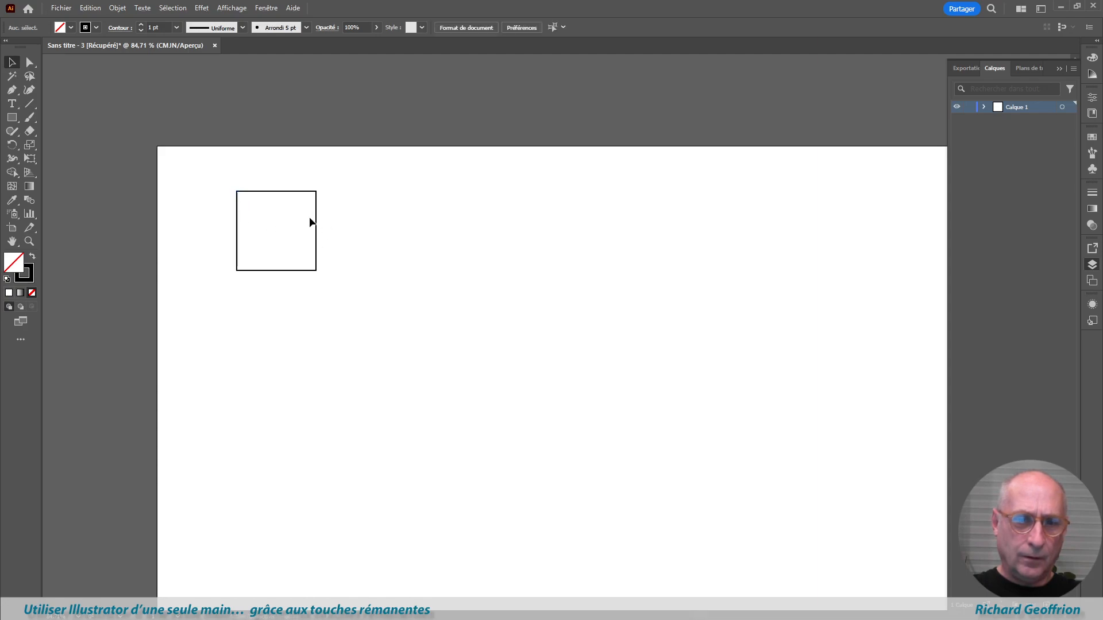
{"action": "left_click_drag", "start_coordinate": [318, 212], "coordinate": [434, 209]}
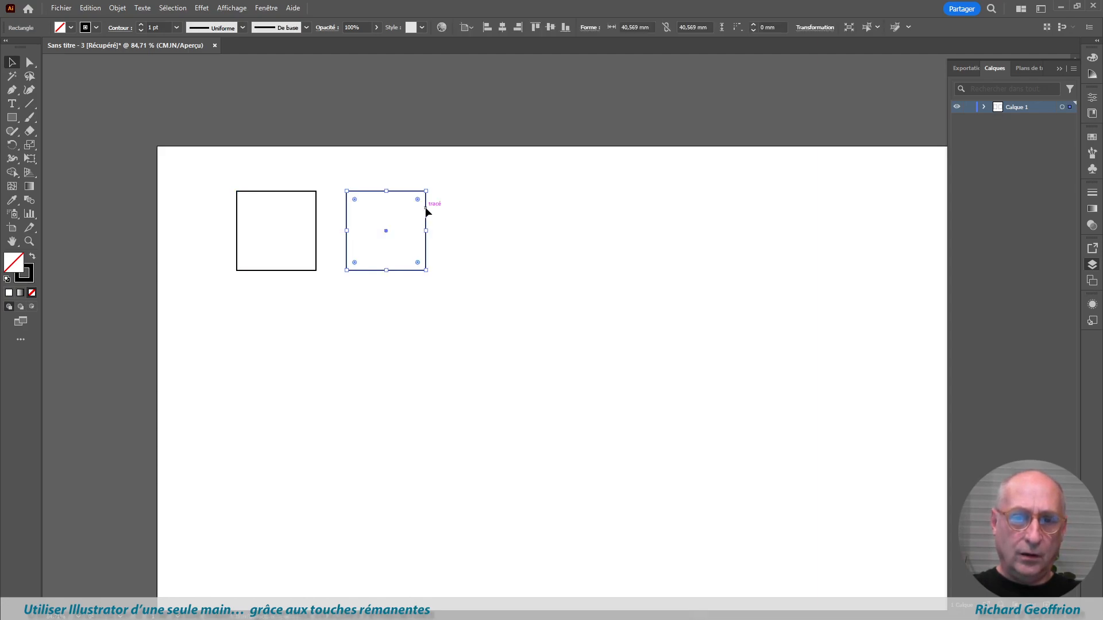
{"action": "left_click", "coordinate": [448, 213]}
{"action": "left_click_drag", "start_coordinate": [426, 213], "coordinate": [539, 222]}
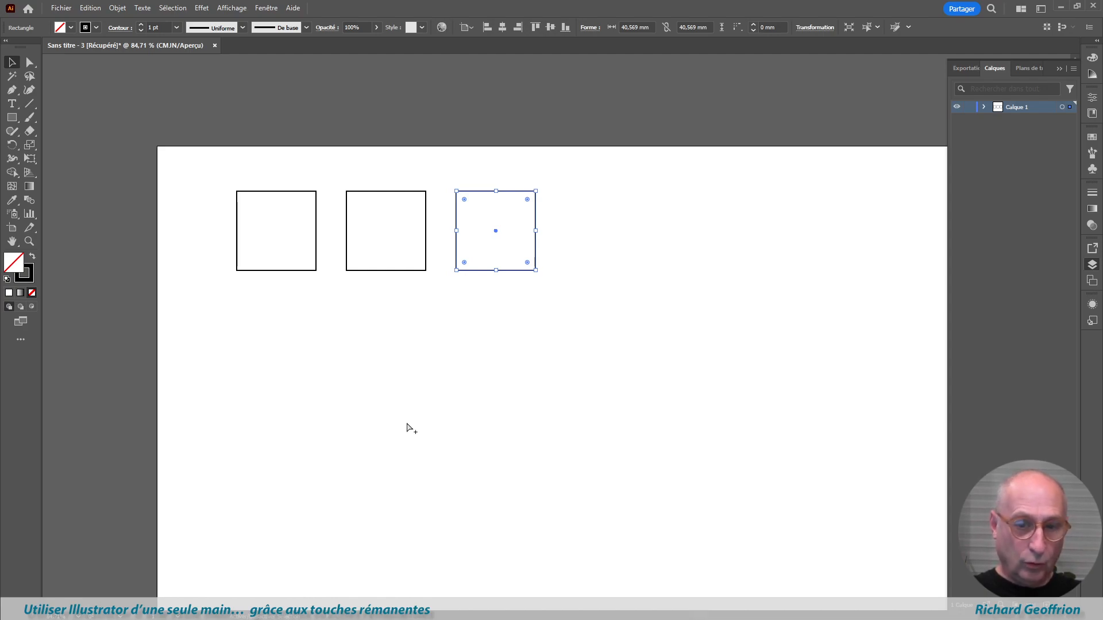
Step: Delete the rightmost square and move the leftmost one freely to a spot below and right of the remaining square
{"action": "key", "text": "Delete"}
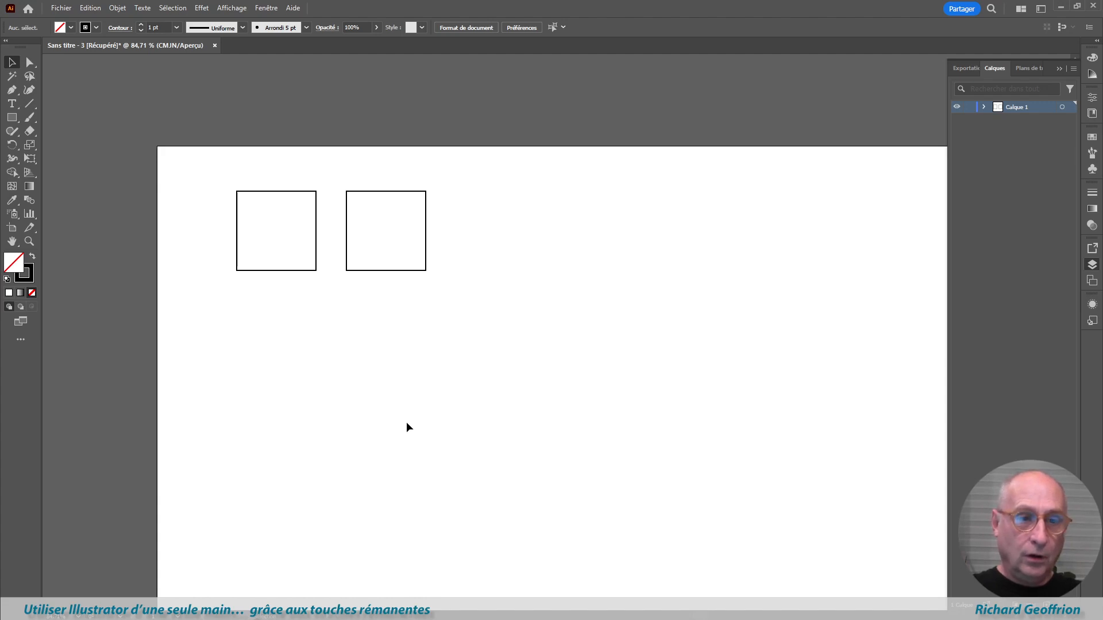
{"action": "left_click_drag", "start_coordinate": [238, 213], "coordinate": [472, 280]}
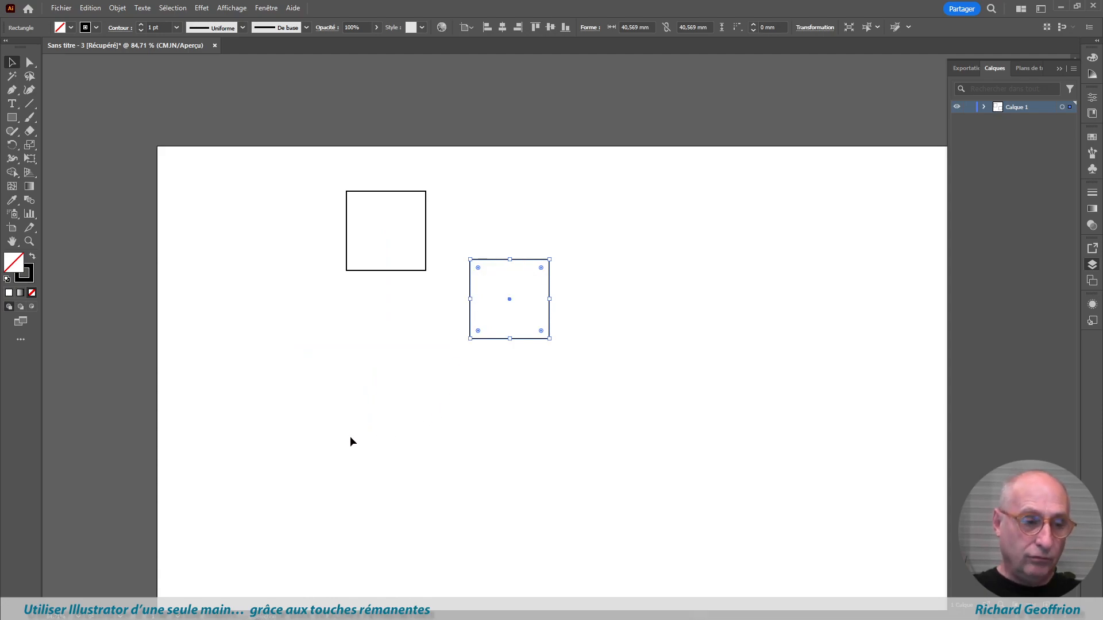